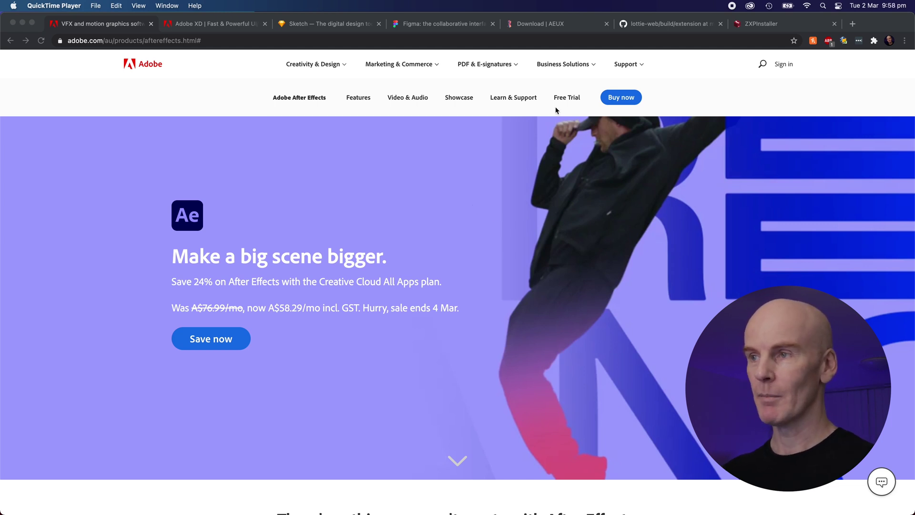
Start the After Effects 7-day free trial from its Free Trial options
click(566, 98)
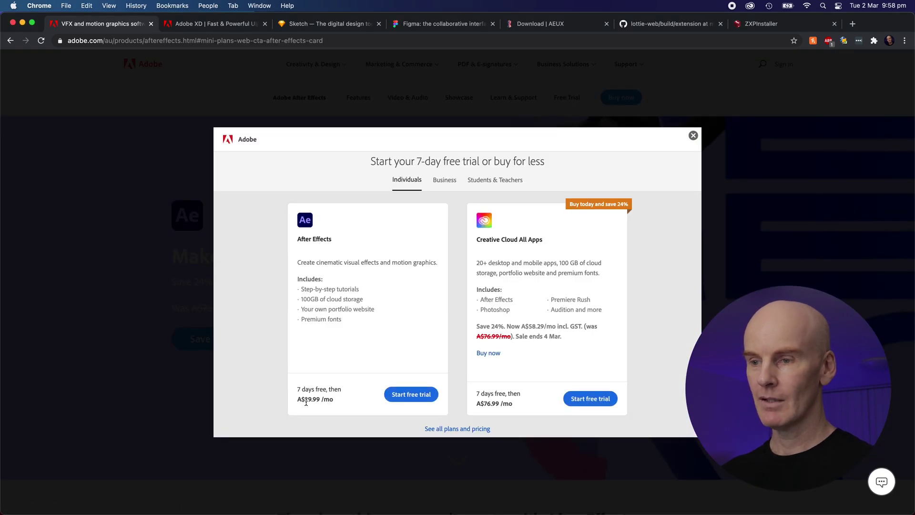
click(409, 397)
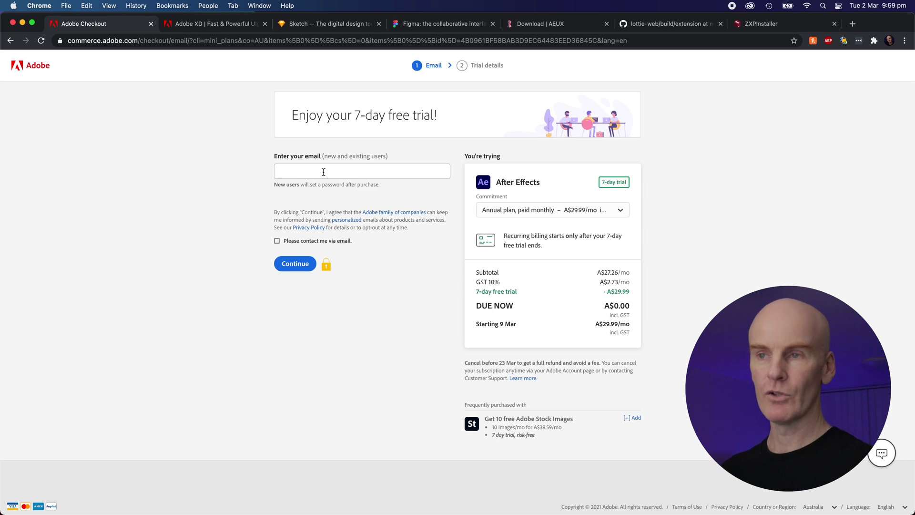
key(ctrl+Tab)
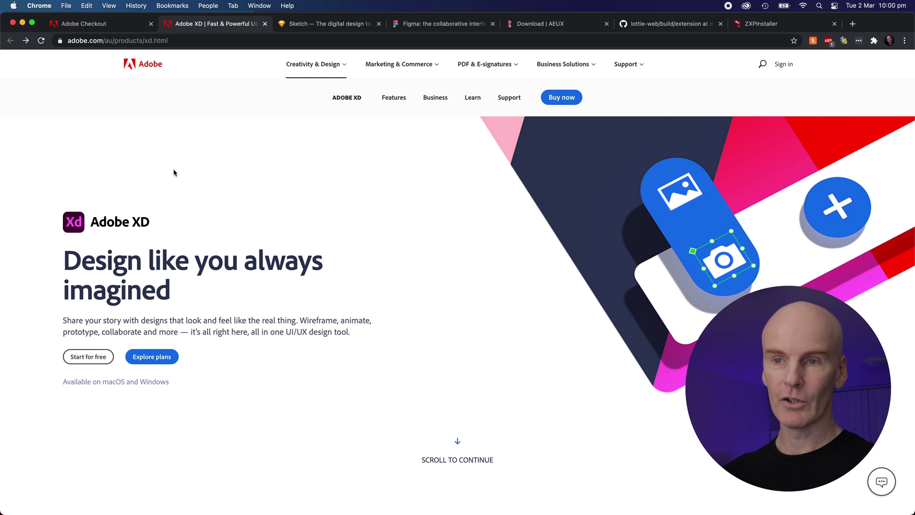
Start the free Adobe XD download, the Sketch free trial and the free Figma sign-up
click(89, 360)
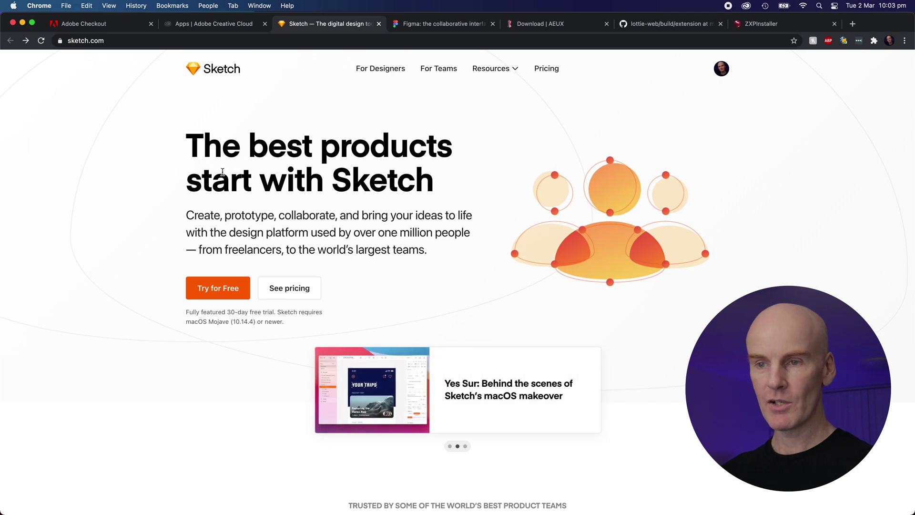
click(231, 292)
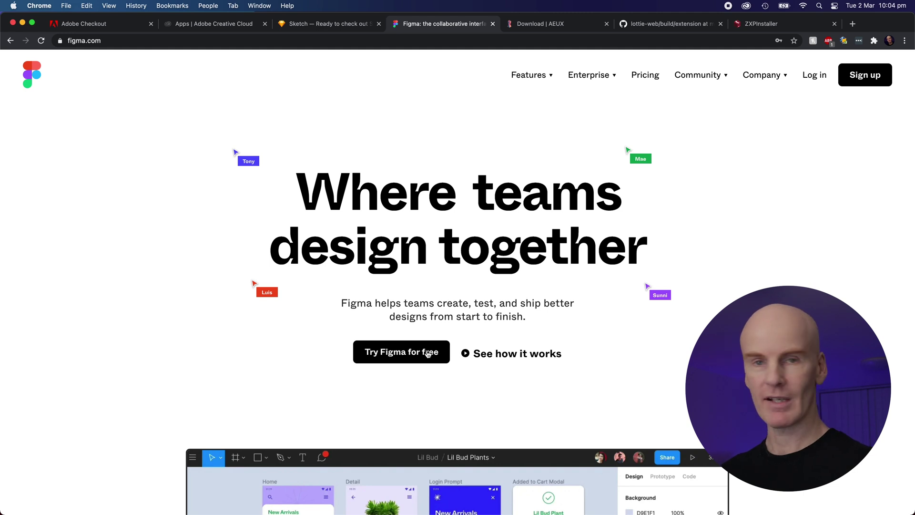
click(406, 353)
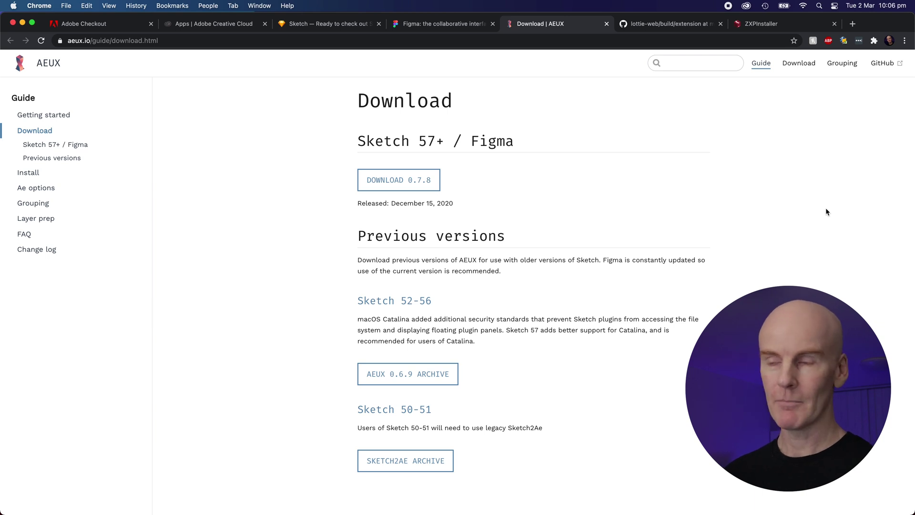
Download AEUX 0.7.8 from aeux.io and the 18.4 MB bodymovin.zxp from the lottie-web repo
click(395, 181)
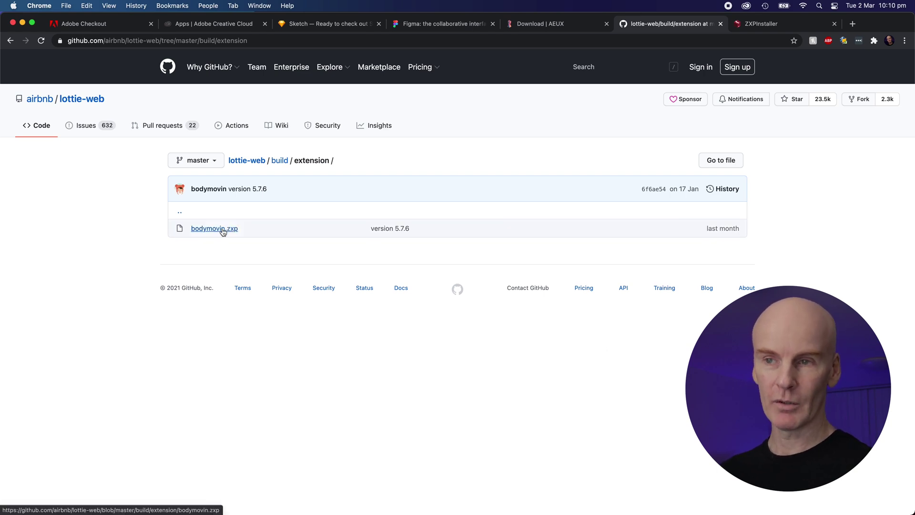
click(222, 232)
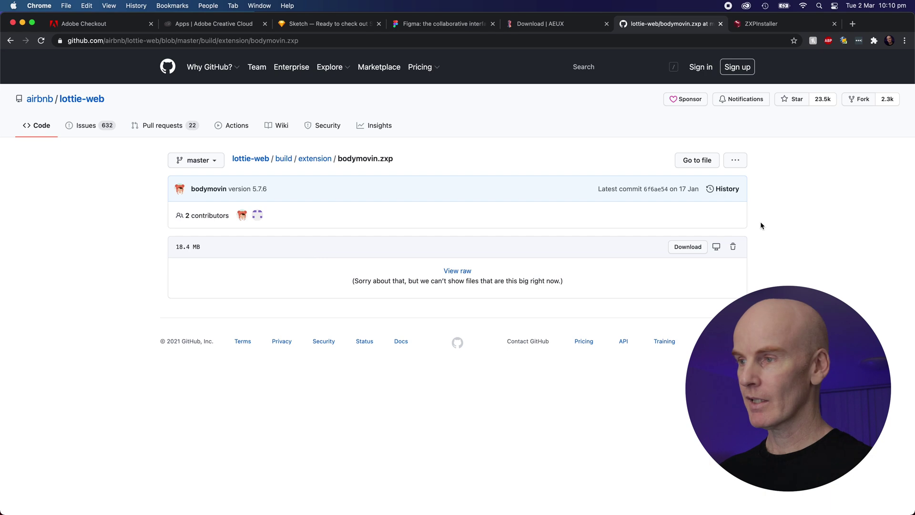
click(688, 249)
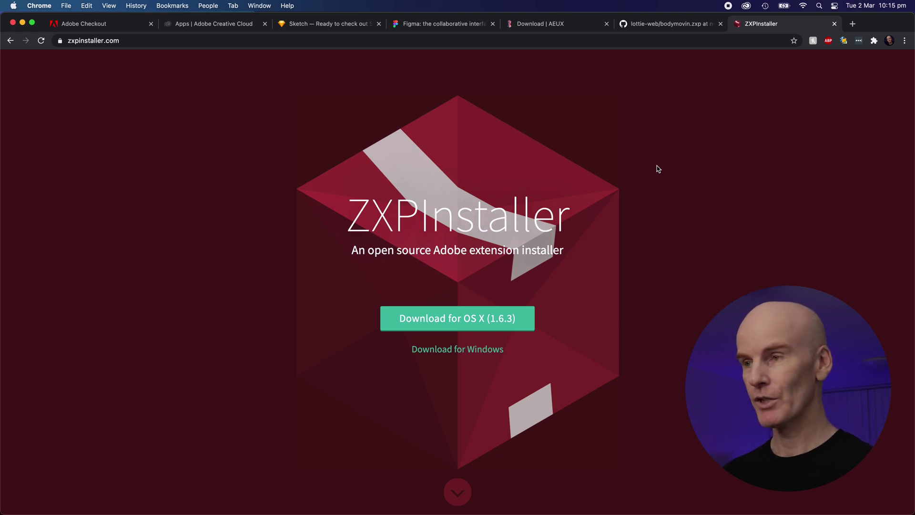
Download ZXPInstaller 1.6.3 for OS X from zxpinstaller.com
click(449, 318)
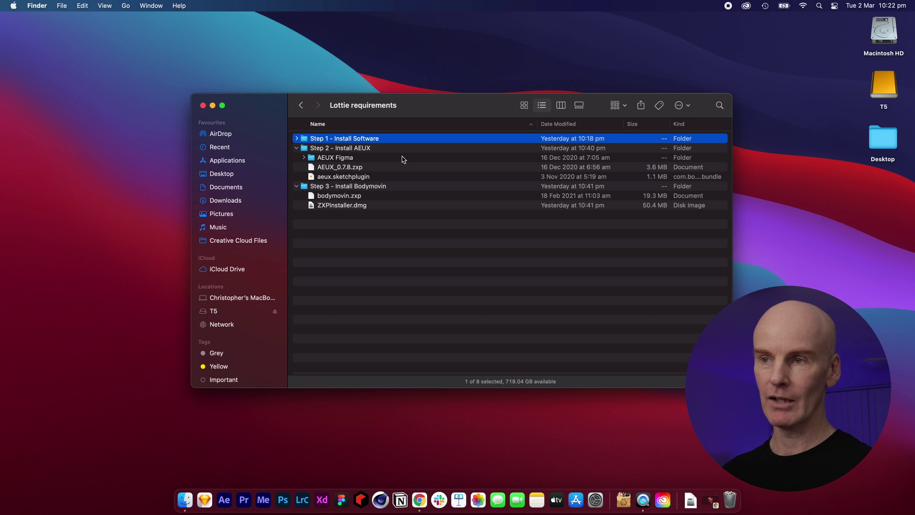
Install aeux.sketchplugin from the Step 2 folder into Sketch and dismiss the confirmation
click(328, 179)
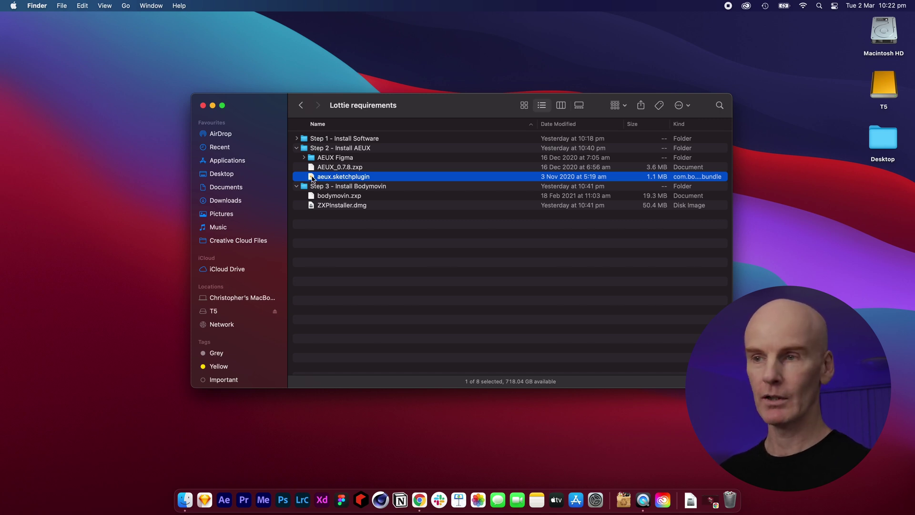
double_click(313, 177)
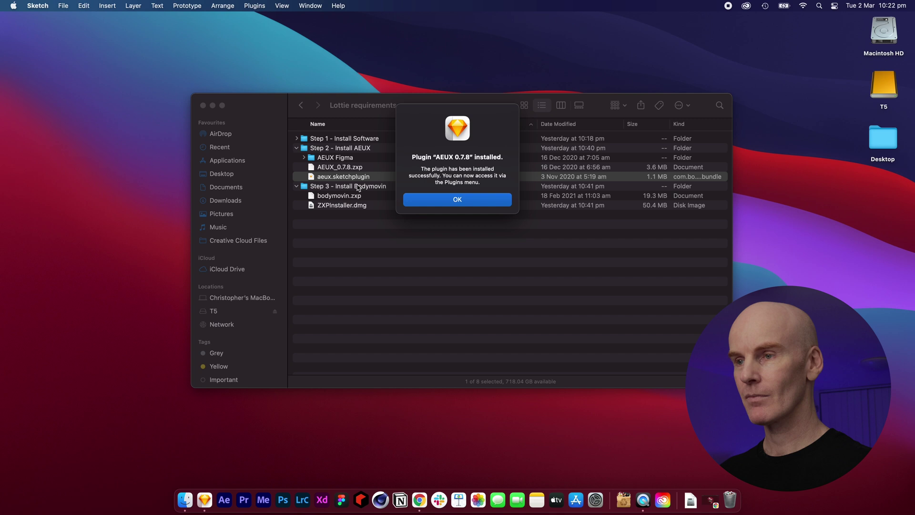
click(473, 203)
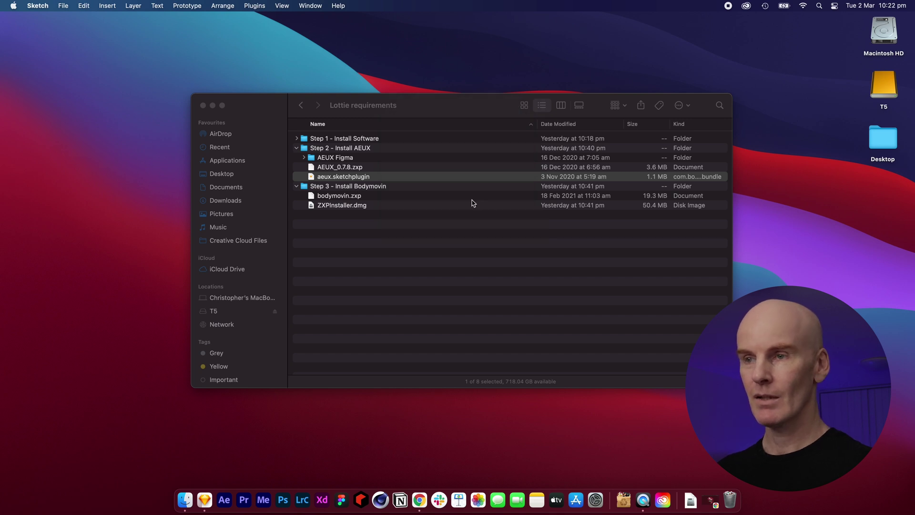
Open a new blank Sketch document and show the AEUX panel from Plugins > AEUX
click(204, 500)
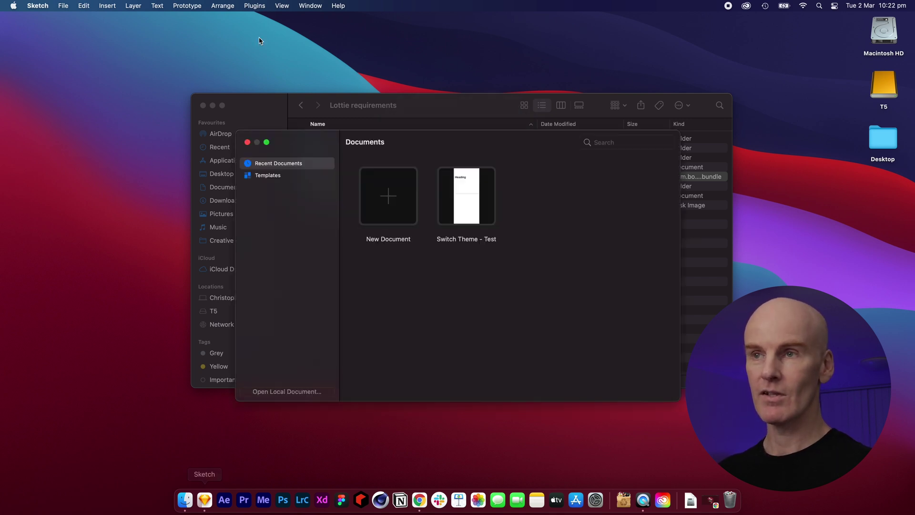
double_click(389, 197)
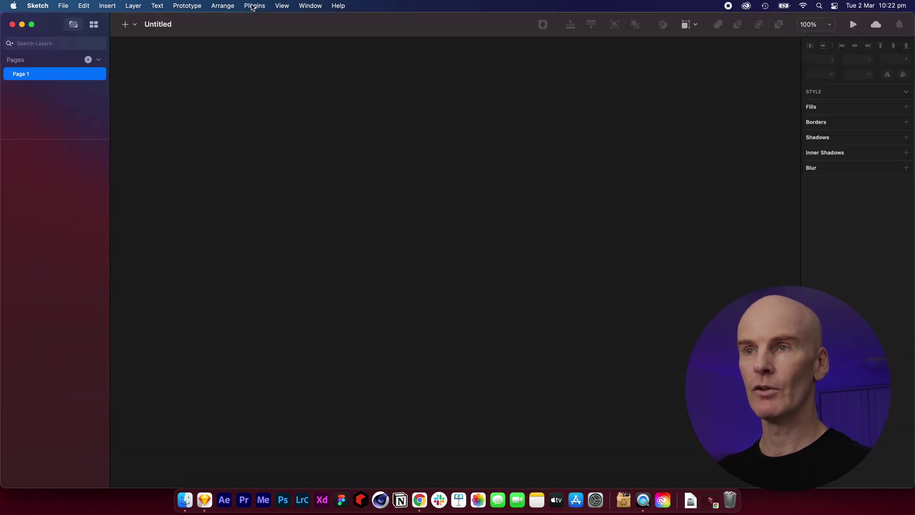
click(254, 5)
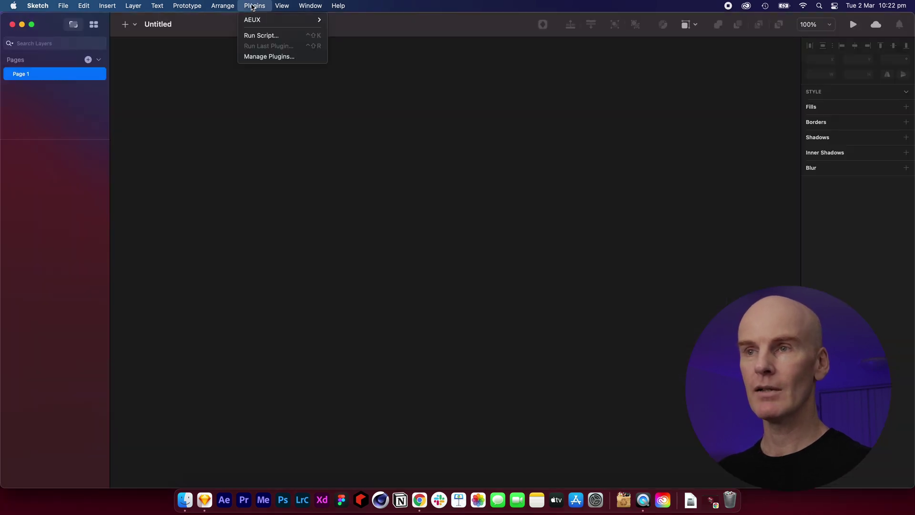
mouse_move(315, 19)
click(370, 20)
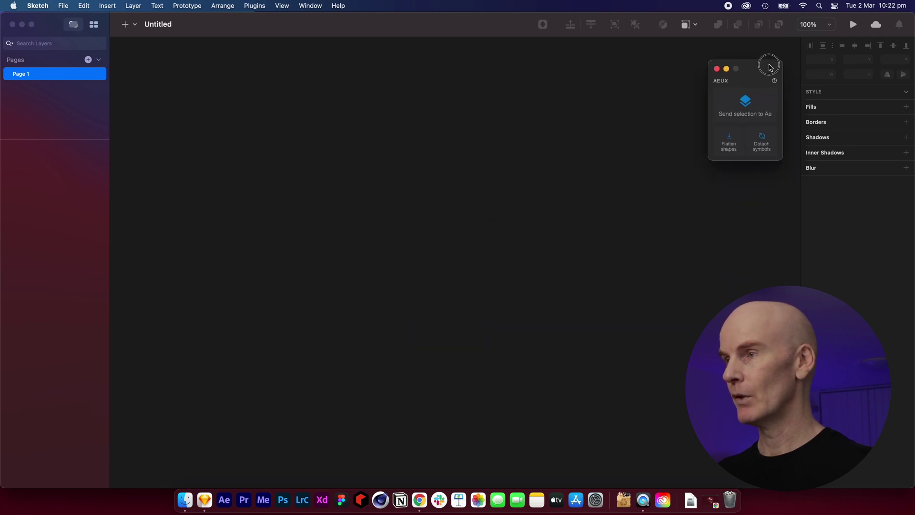
drag(771, 68, 770, 68)
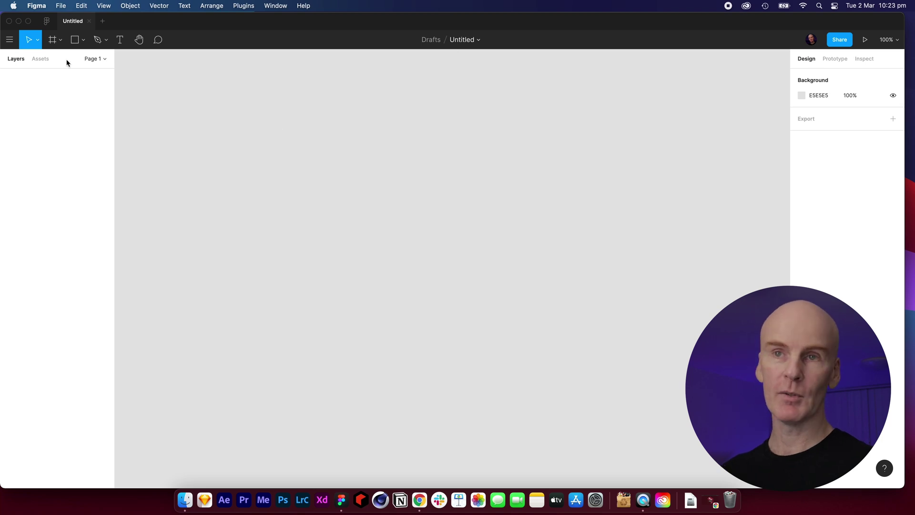
Link AEUX as a Figma development plugin from its manifest.json file
click(10, 40)
mouse_move(53, 167)
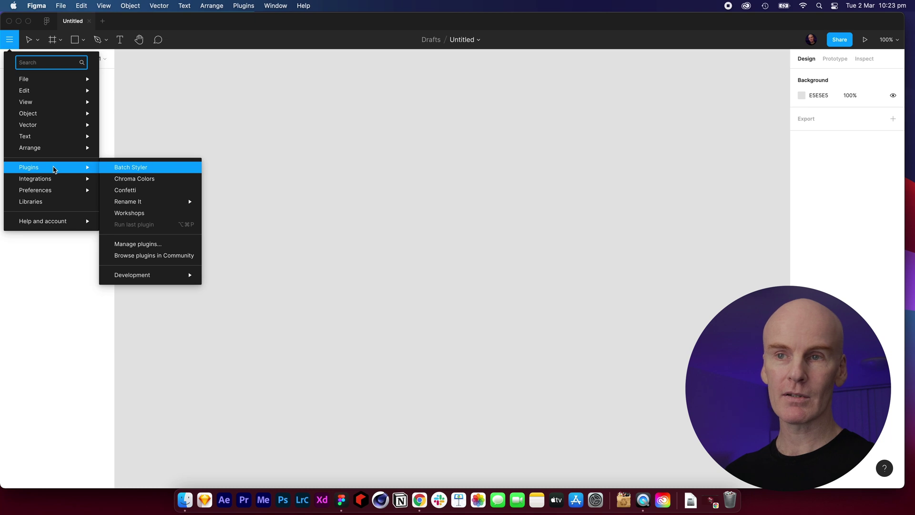
mouse_move(142, 272)
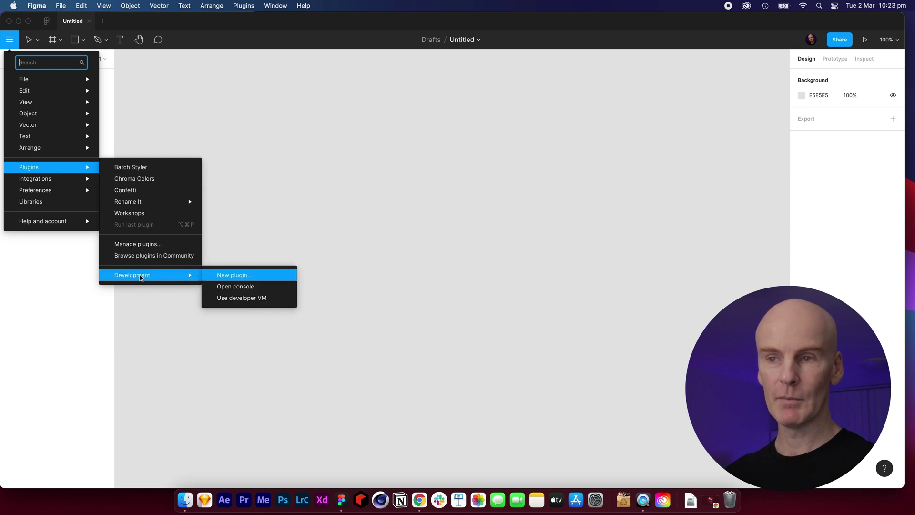
click(238, 276)
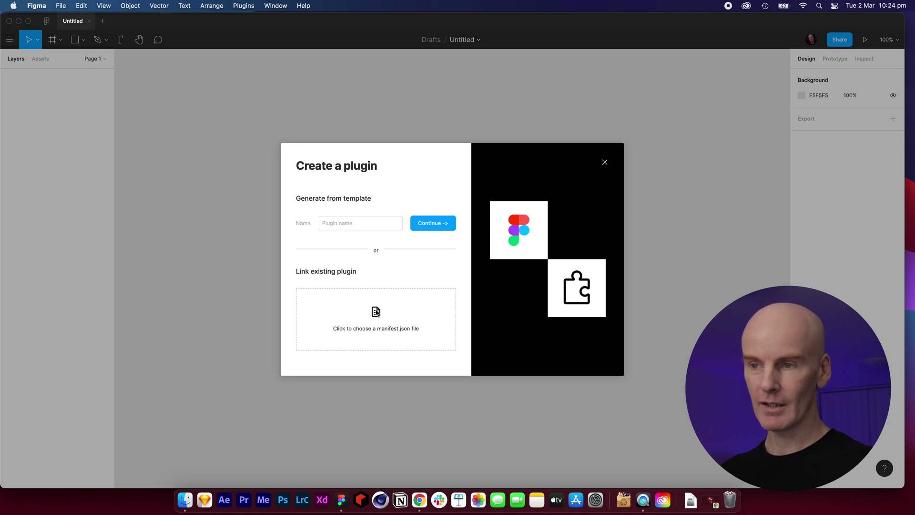
click(376, 312)
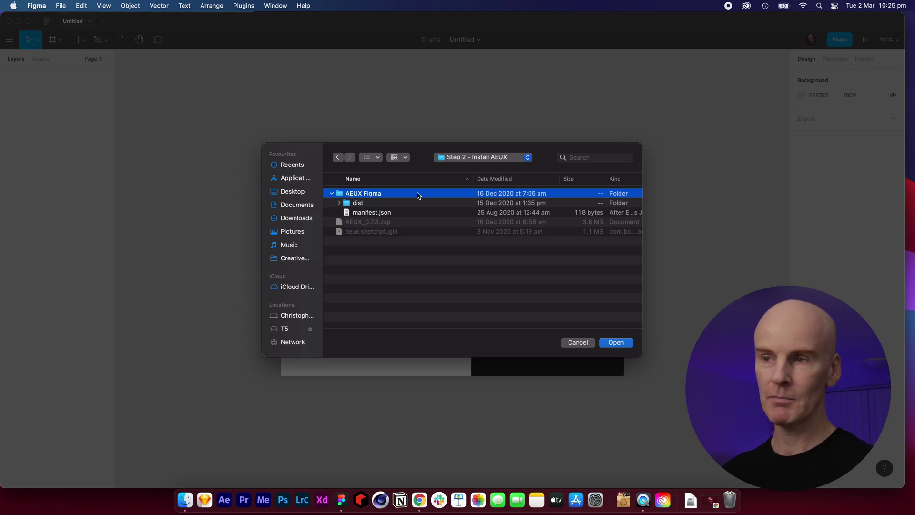
click(368, 213)
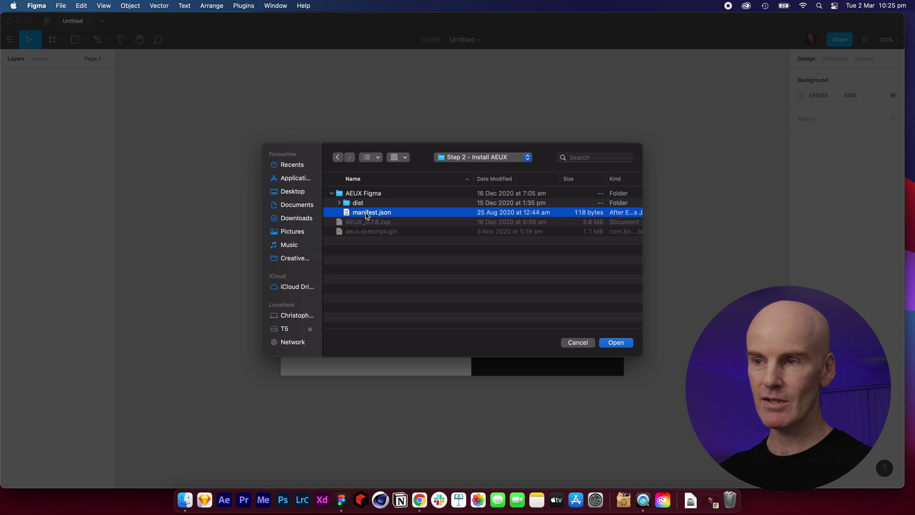
click(613, 343)
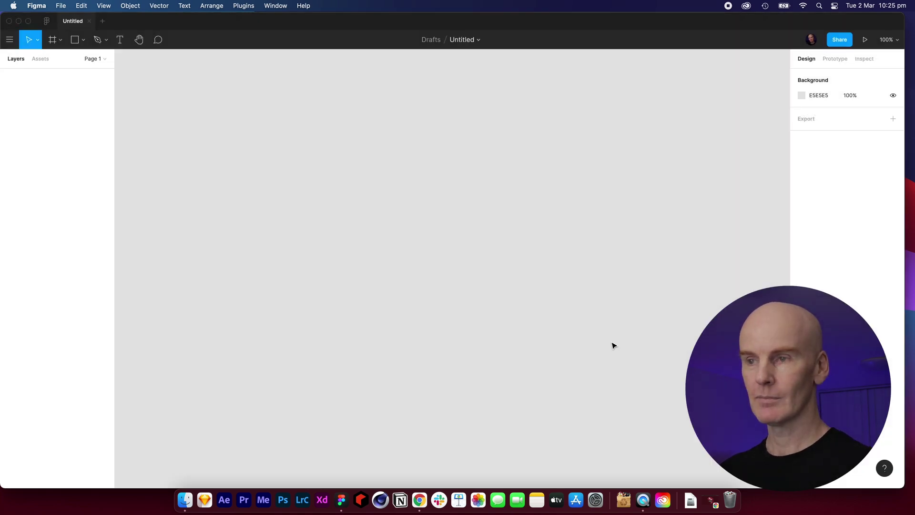
Run AEUX from Plugins > Development in Figma
click(9, 40)
mouse_move(50, 167)
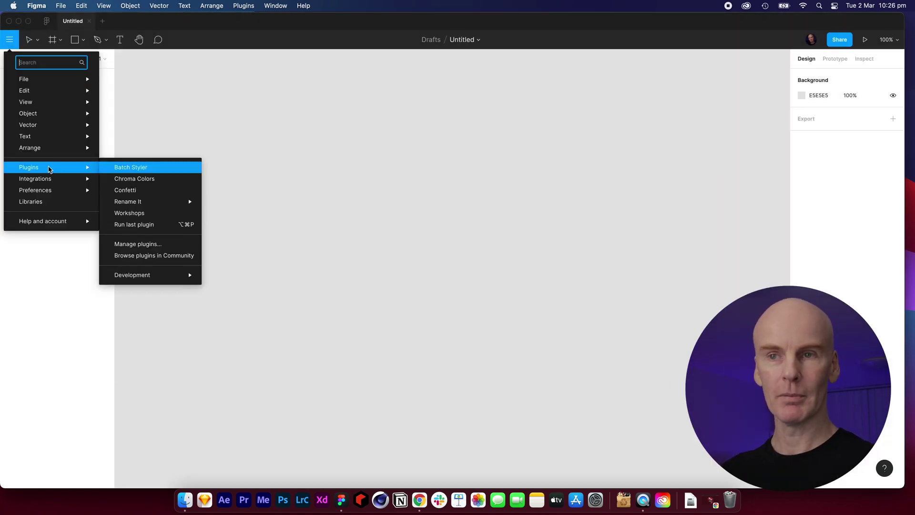
mouse_move(139, 281)
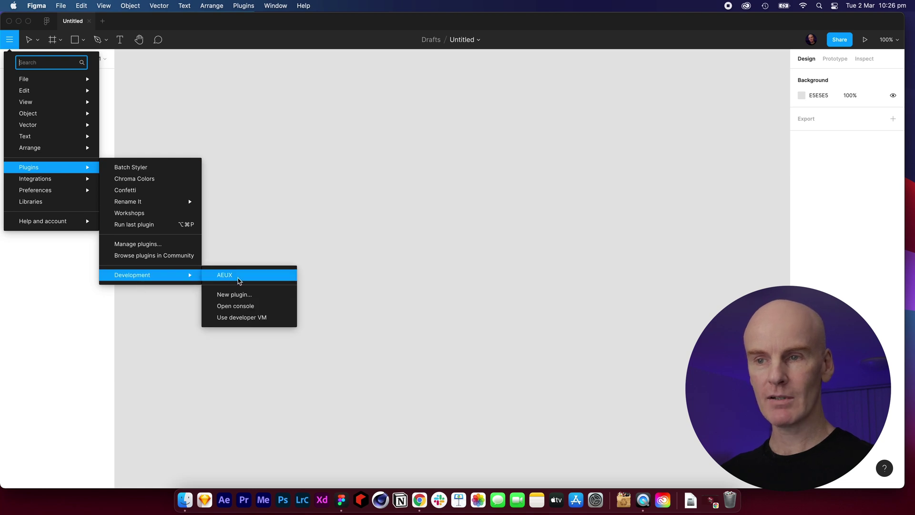
click(238, 276)
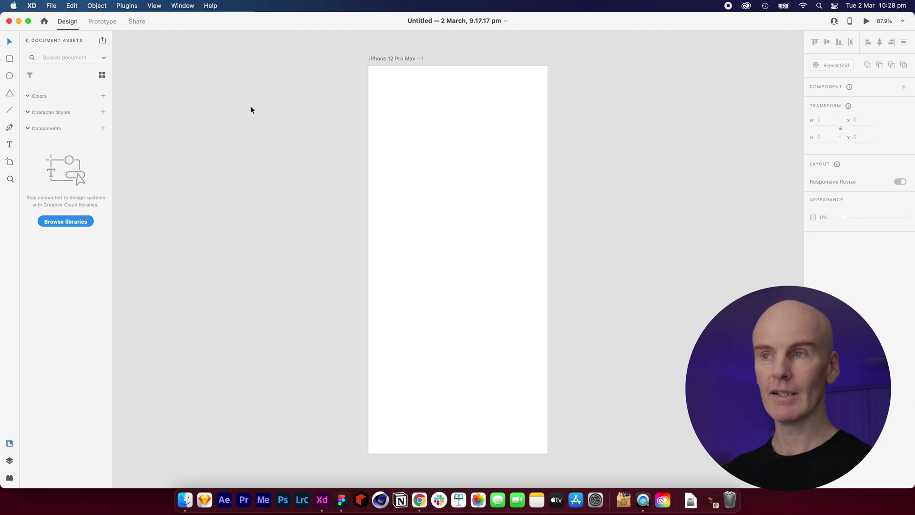
click(392, 58)
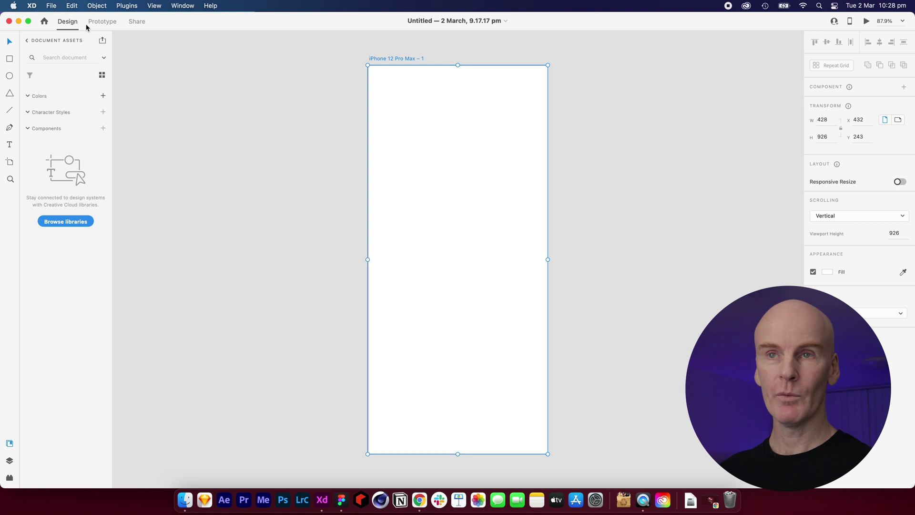
click(51, 6)
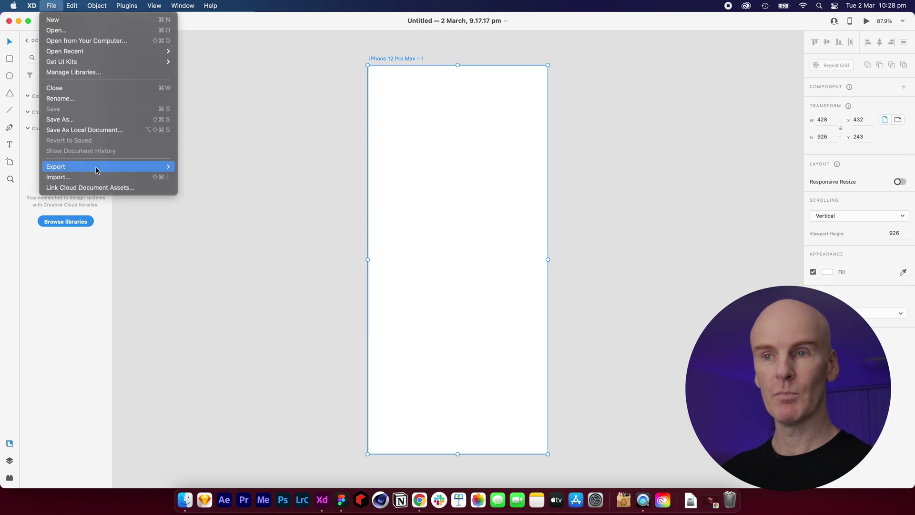
mouse_move(96, 167)
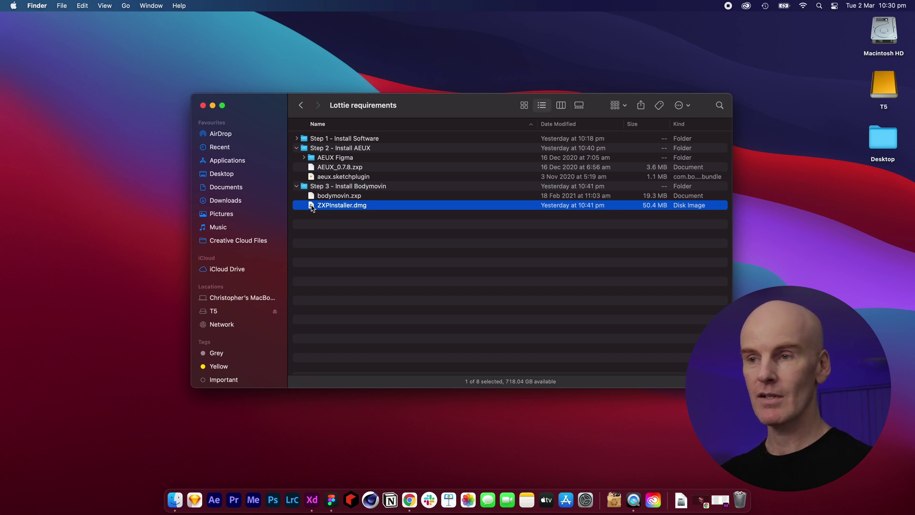
Mount ZXPInstaller.dmg, copy ZXPInstaller into Applications and launch it
double_click(312, 206)
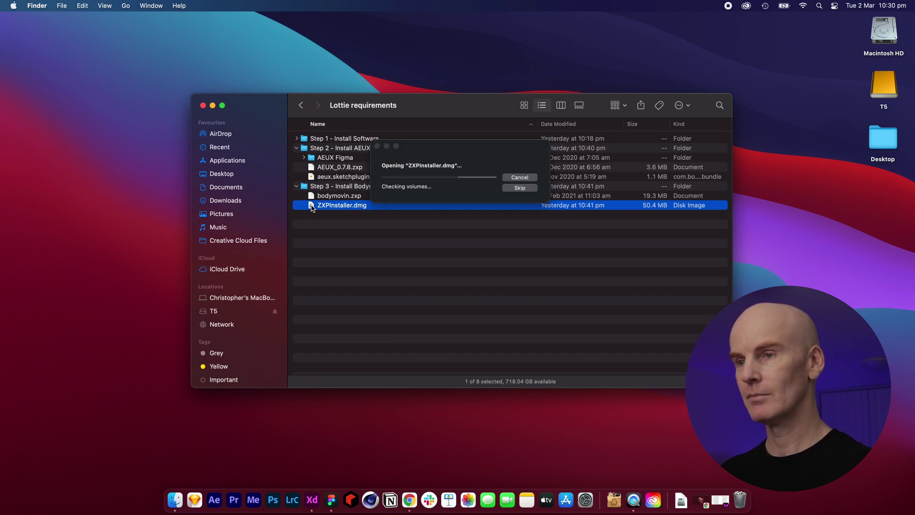
drag(355, 246, 538, 254)
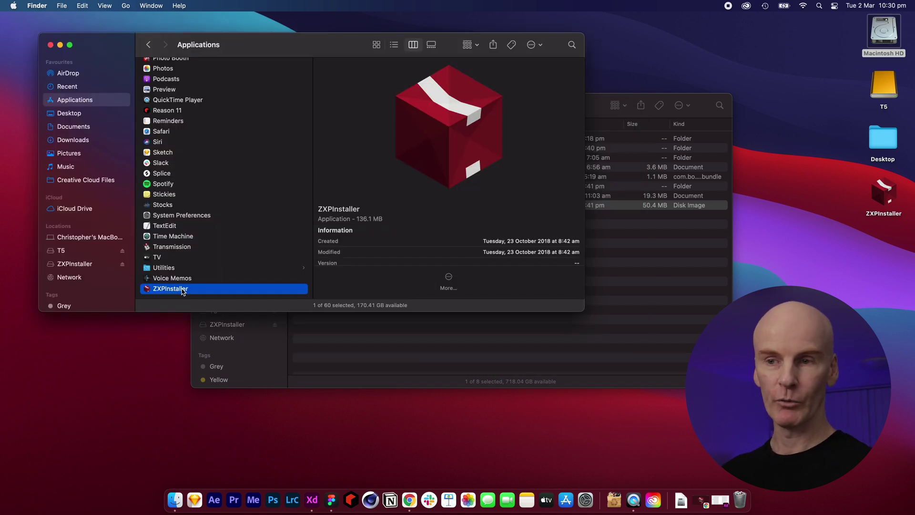
double_click(182, 289)
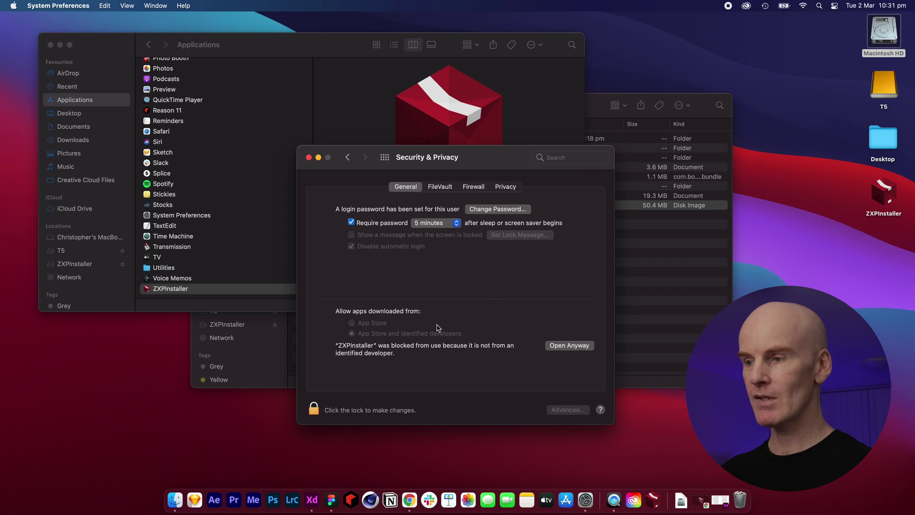
Allow ZXPInstaller with Open Anyway and place it beside the Lottie requirements folder
click(565, 347)
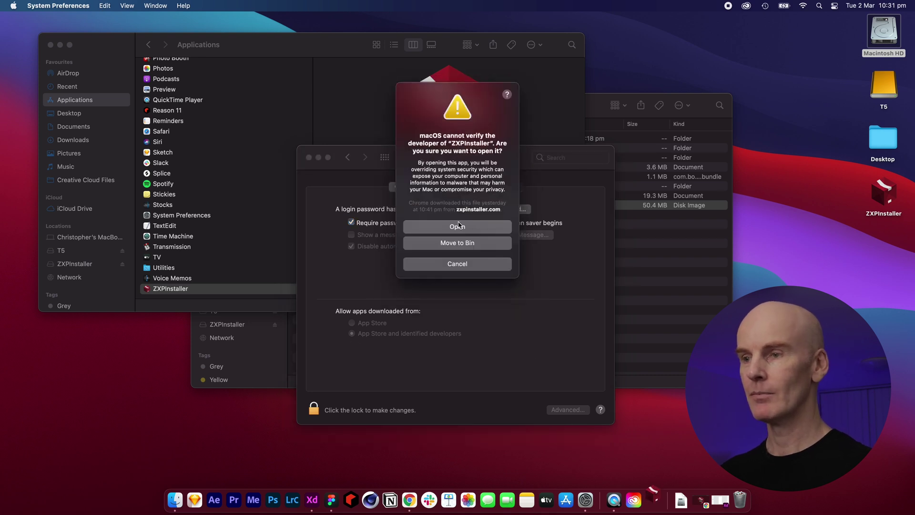
click(458, 226)
drag(479, 146, 227, 141)
drag(454, 103, 611, 111)
Install AEUX_0.7.8.zxp through ZXPInstaller, authorising with the account password
click(524, 172)
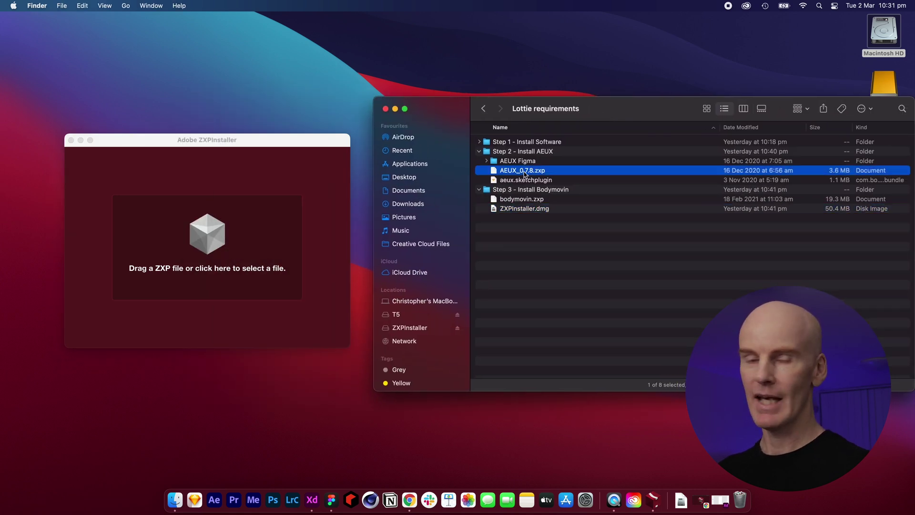
drag(524, 174, 208, 224)
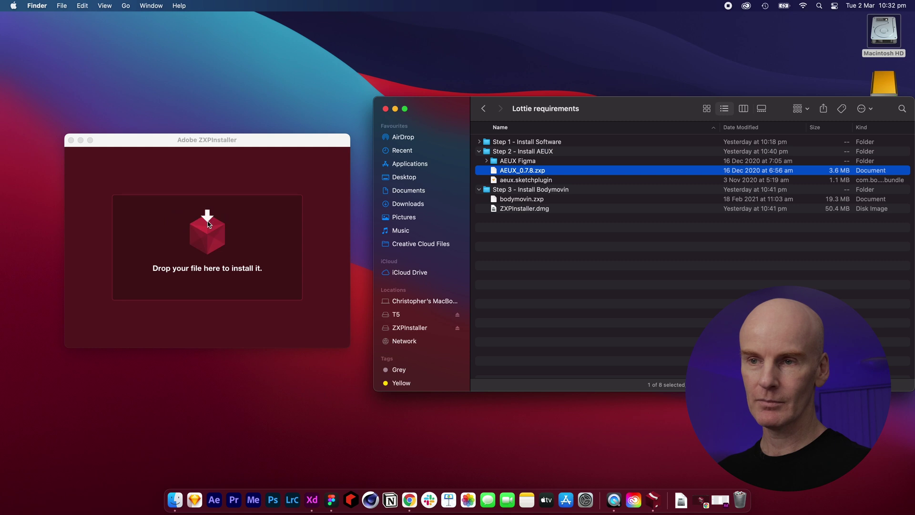
text(•••••)
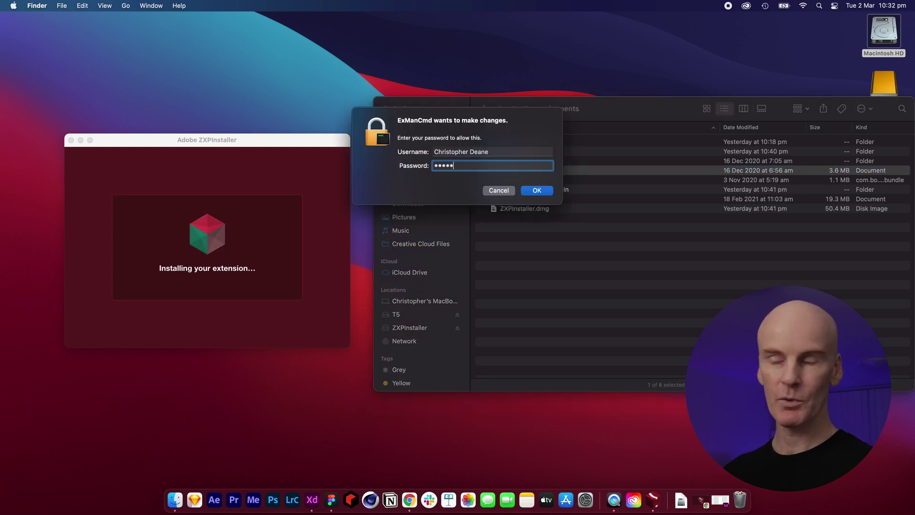
key(Return)
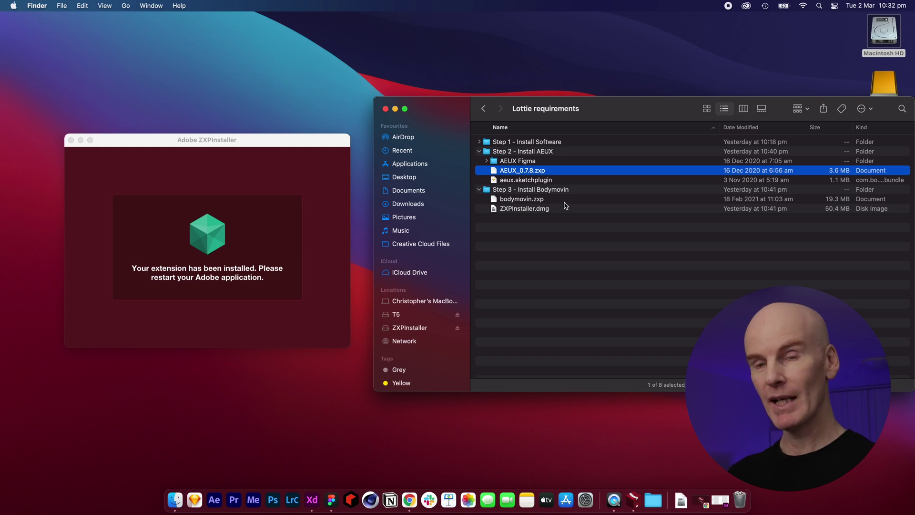
Install bodymovin.zxp through ZXPInstaller, entering the account password again
drag(520, 200, 212, 244)
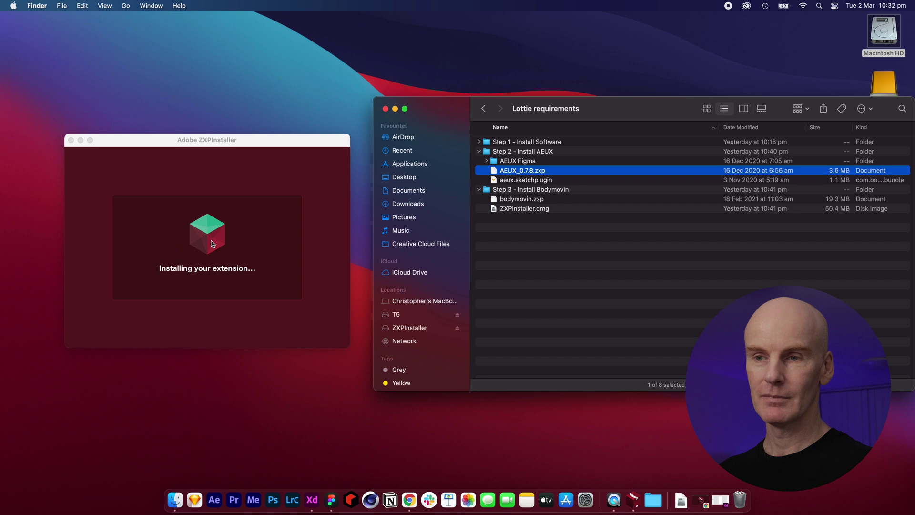
text(******)
key(Return)
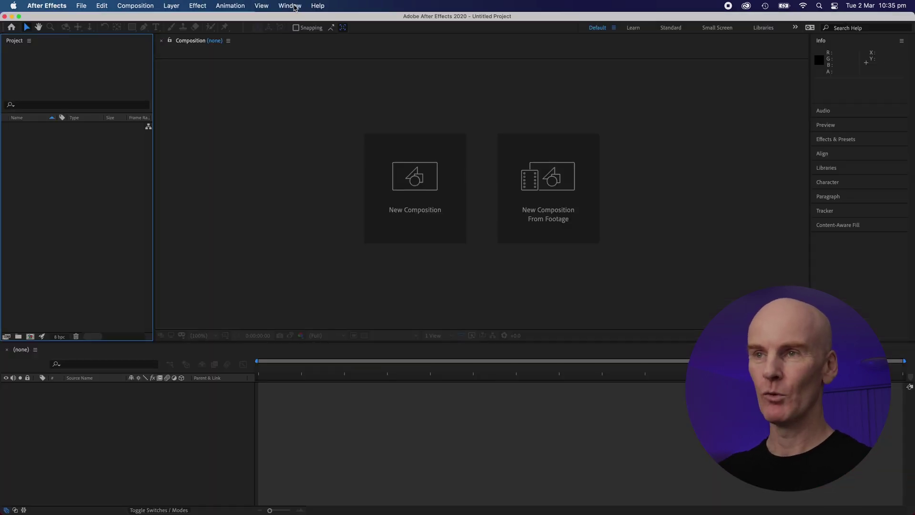
Open the AEUX extension panel, showing a 3x comp size multiplier, 60 fps and 5-second duration
click(291, 5)
mouse_move(300, 62)
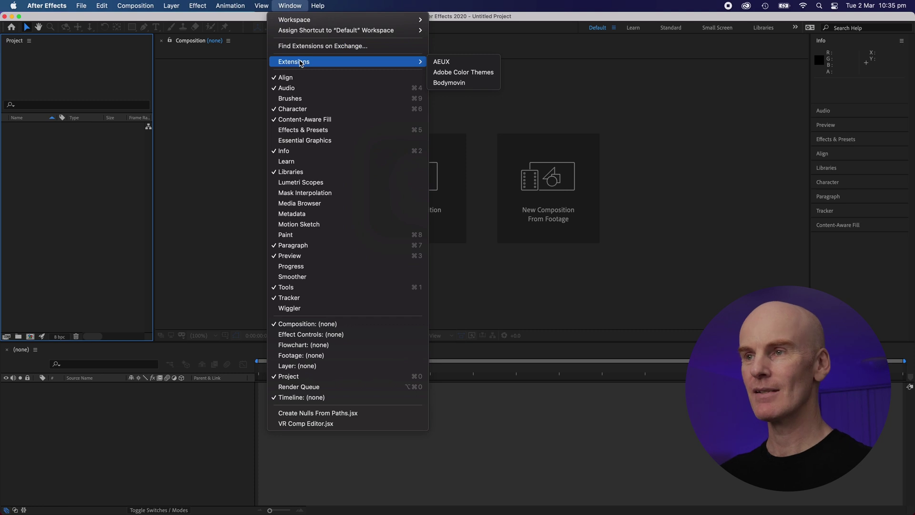
click(466, 62)
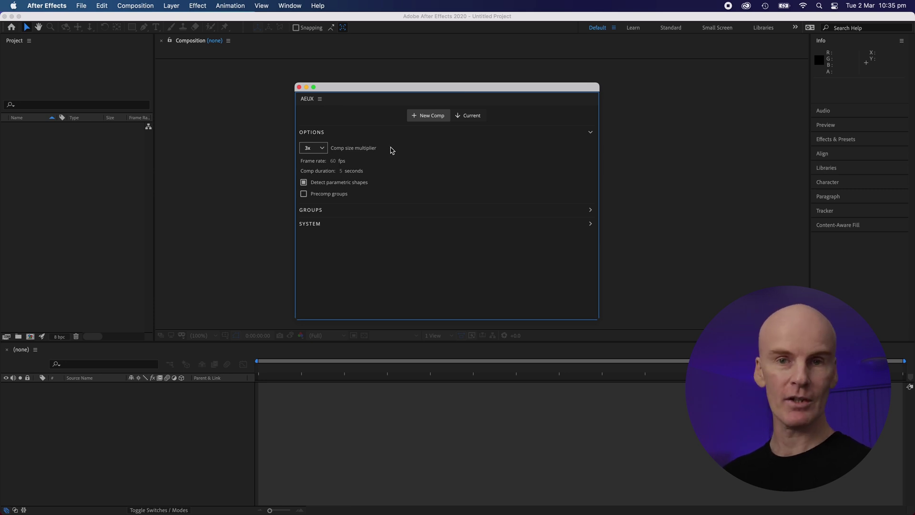
Close the AEUX panel and open the Bodymovin 5.7.6 extension panel, with no compositions listed yet
click(300, 87)
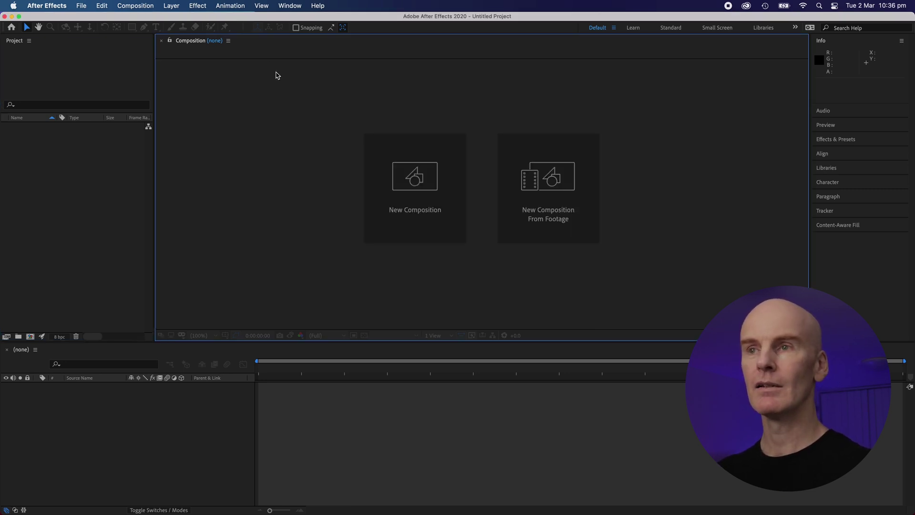
click(294, 5)
mouse_move(309, 63)
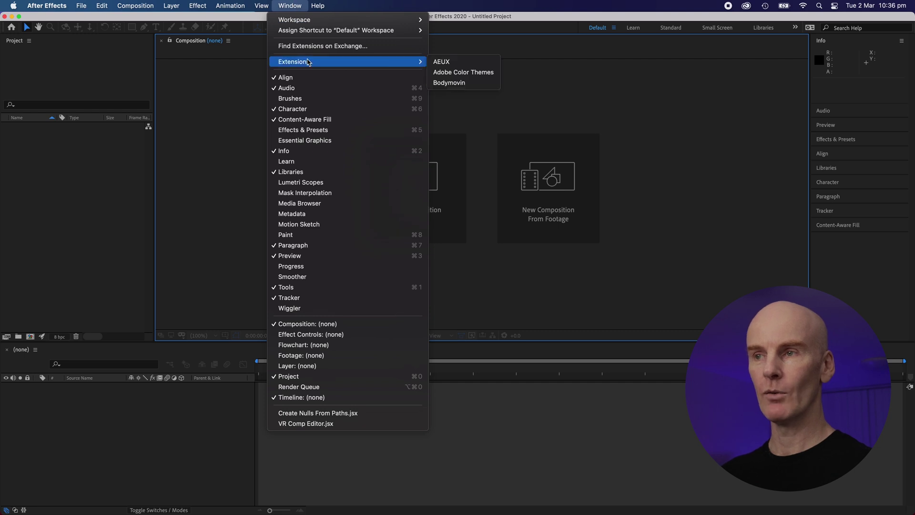
click(449, 82)
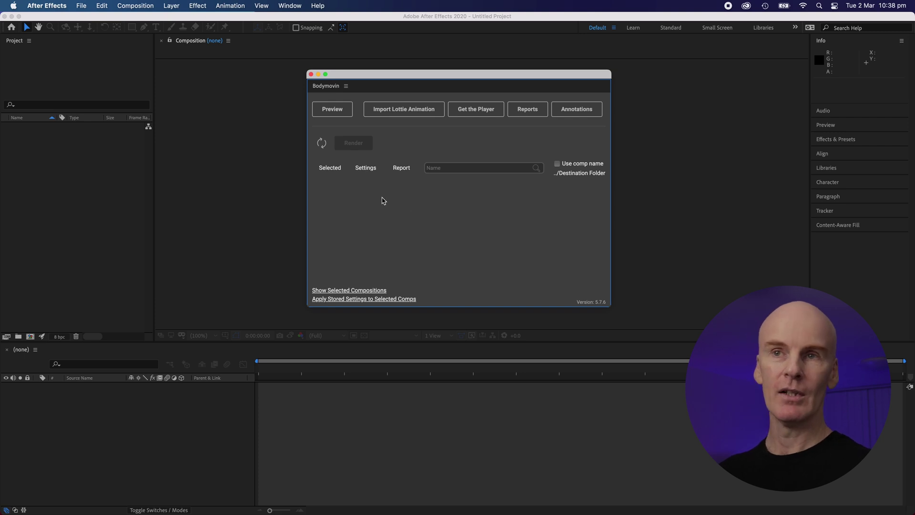
Enable Allow Scripts to Write Files and Access Network in the Scripting & Expressions preferences
click(51, 5)
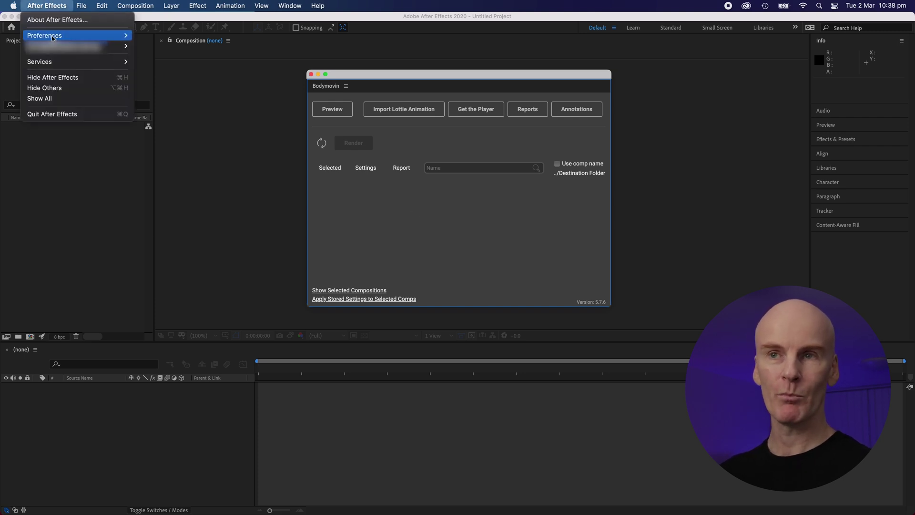
mouse_move(95, 36)
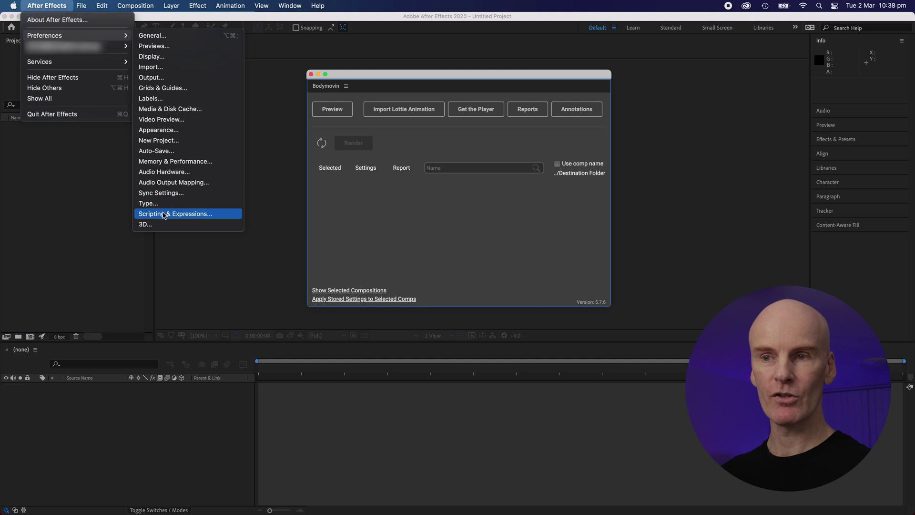
click(193, 215)
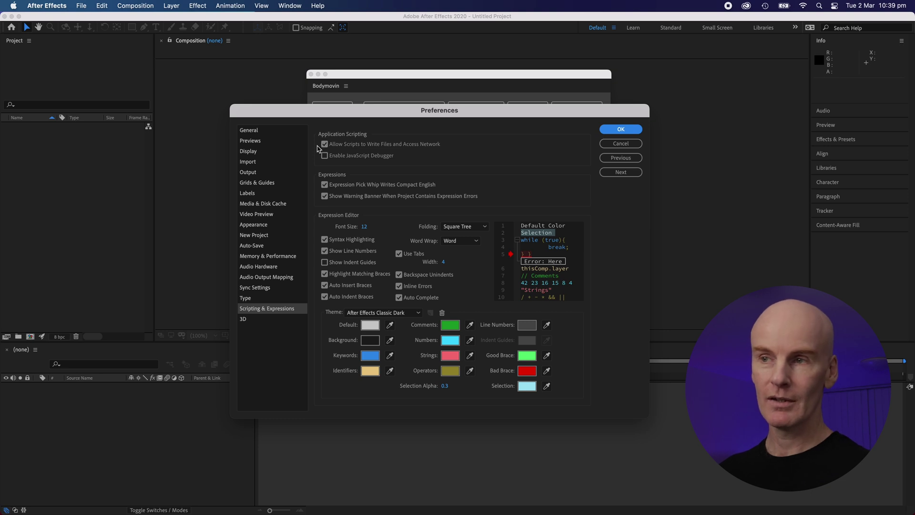
click(324, 144)
click(625, 132)
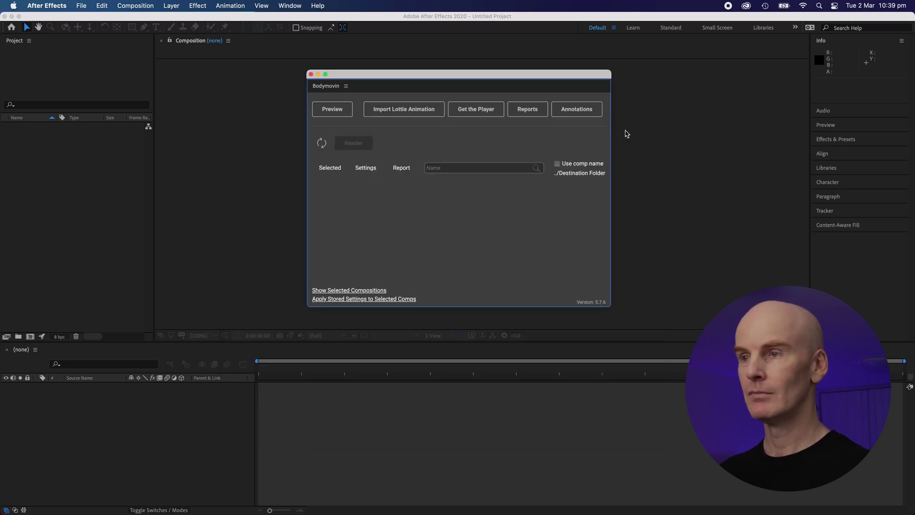